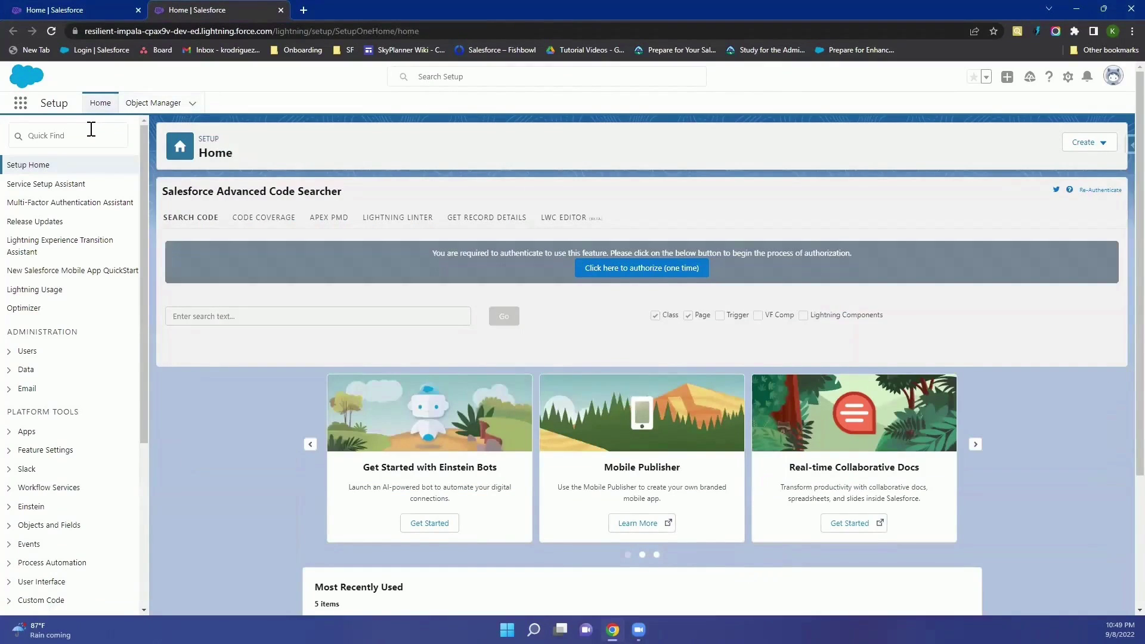
Step: Search Quick Find for 'fisca' and open the Fiscal Year settings page
left_click(80, 134)
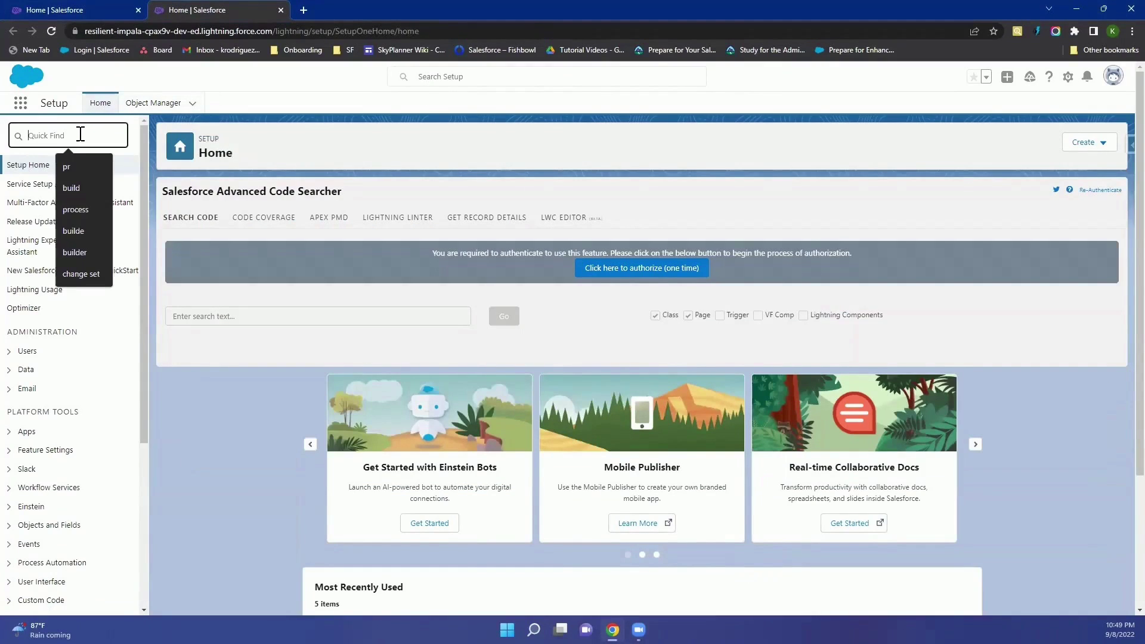
type("fisca")
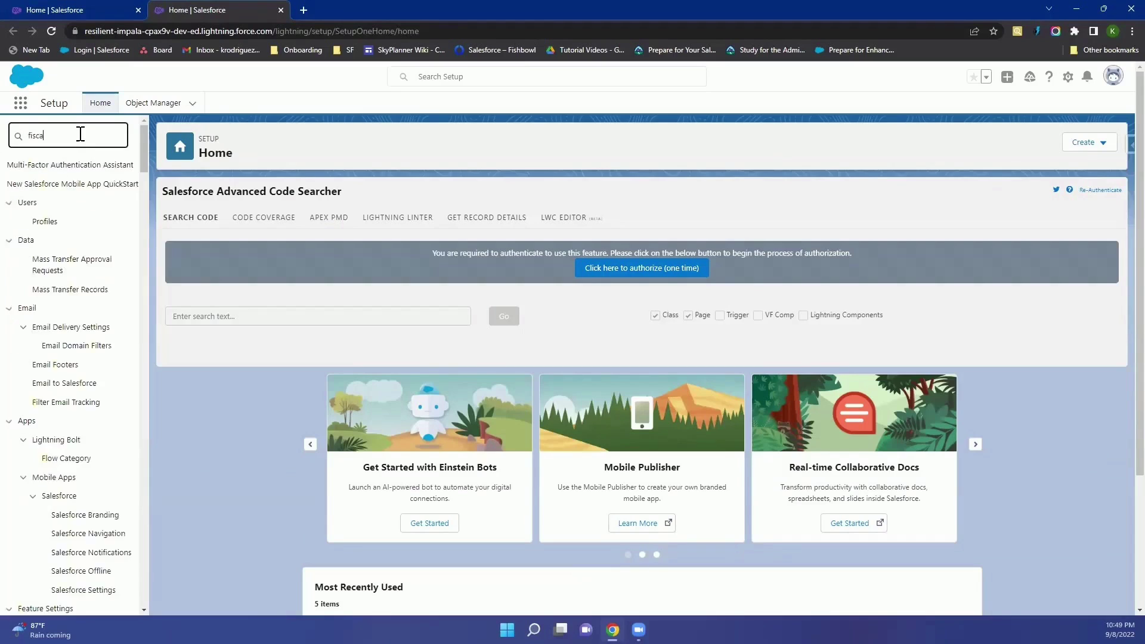
left_click(48, 186)
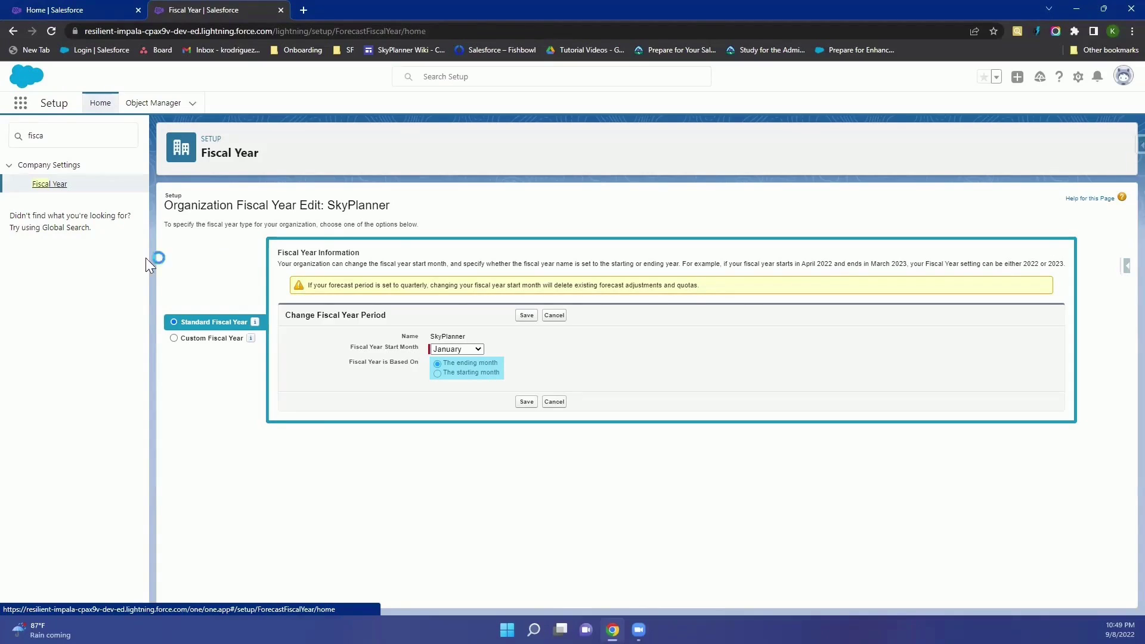
left_click(175, 340)
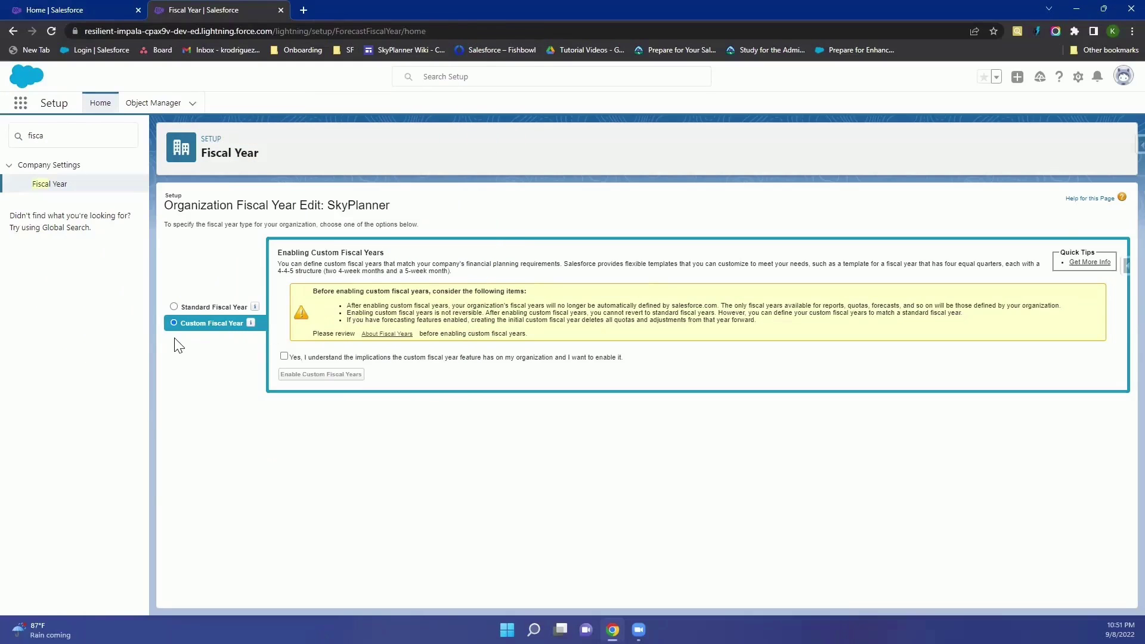
Step: Acknowledge the implications, enable and confirm custom fiscal years, and allow the new Fiscal Year tab
left_click(284, 357)
left_click(307, 376)
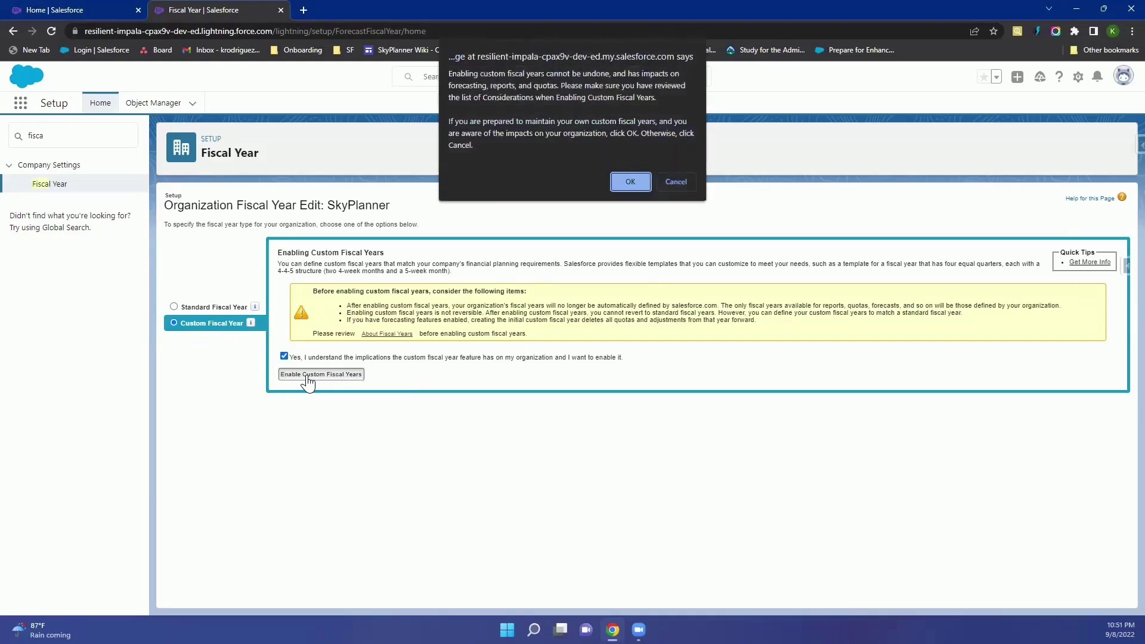
left_click(628, 180)
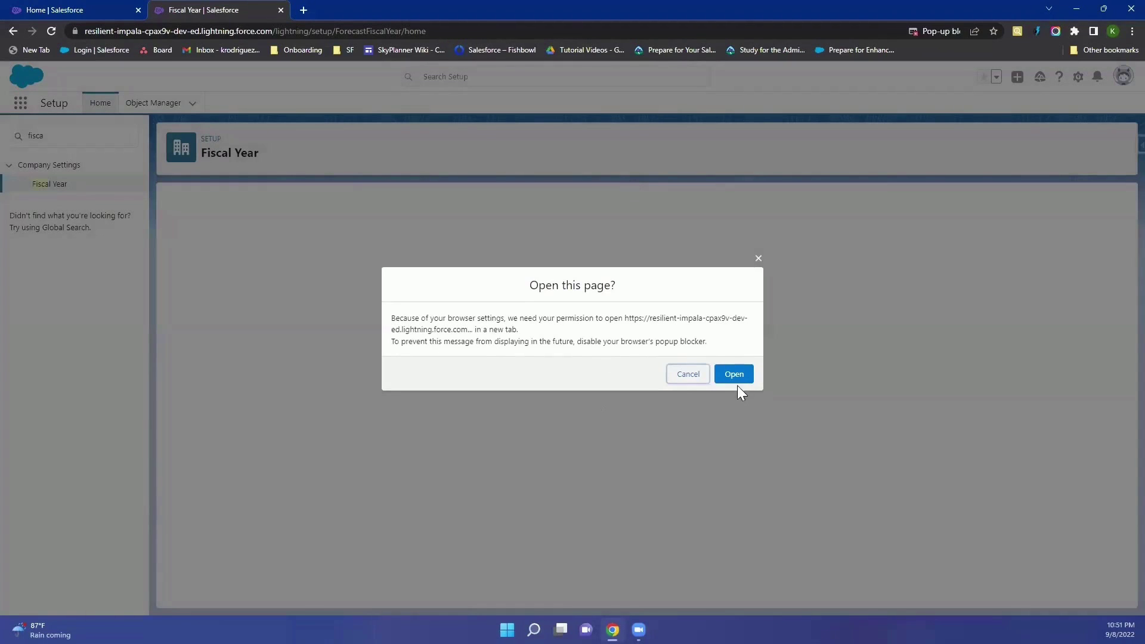
left_click(735, 374)
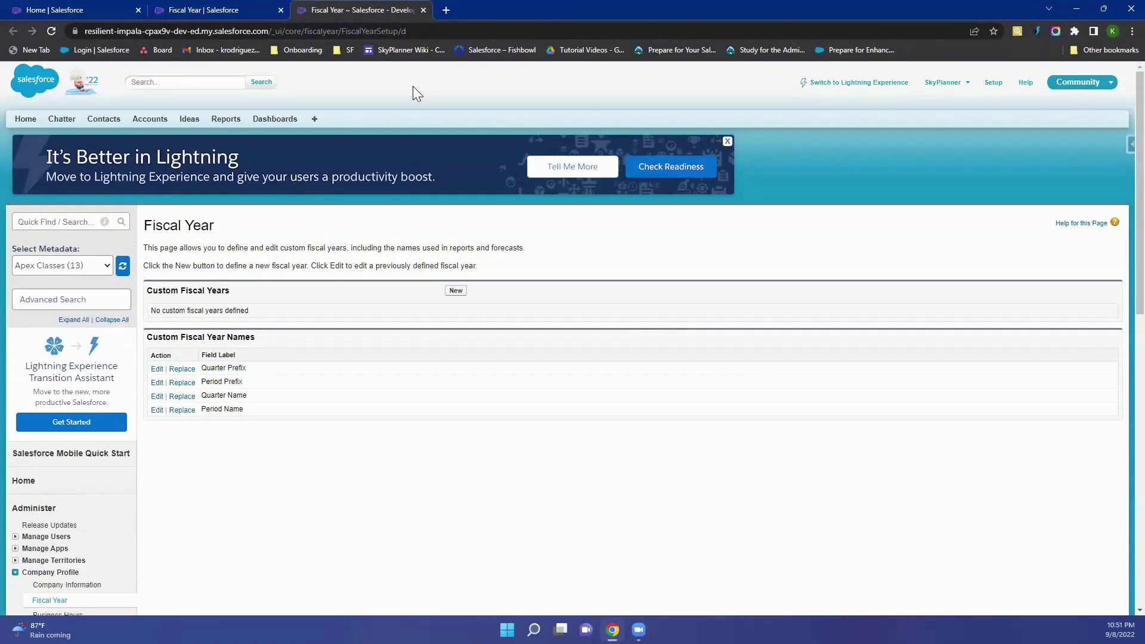
Step: Close the extra tab and reload the original Fiscal Year page to show custom fiscal years
left_click(420, 11)
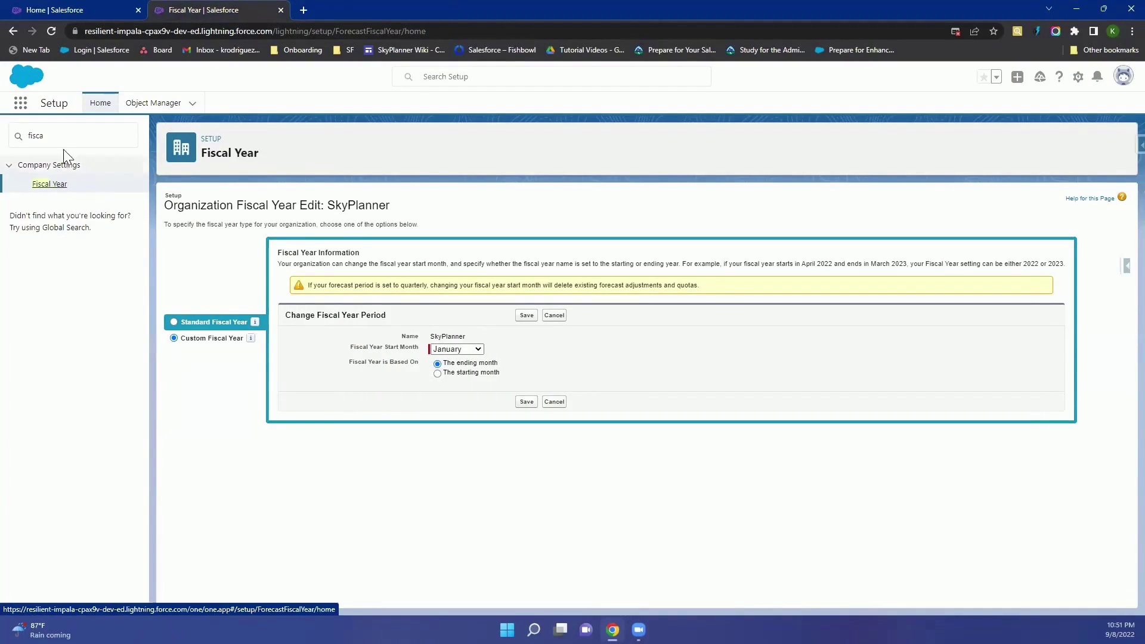
left_click(50, 28)
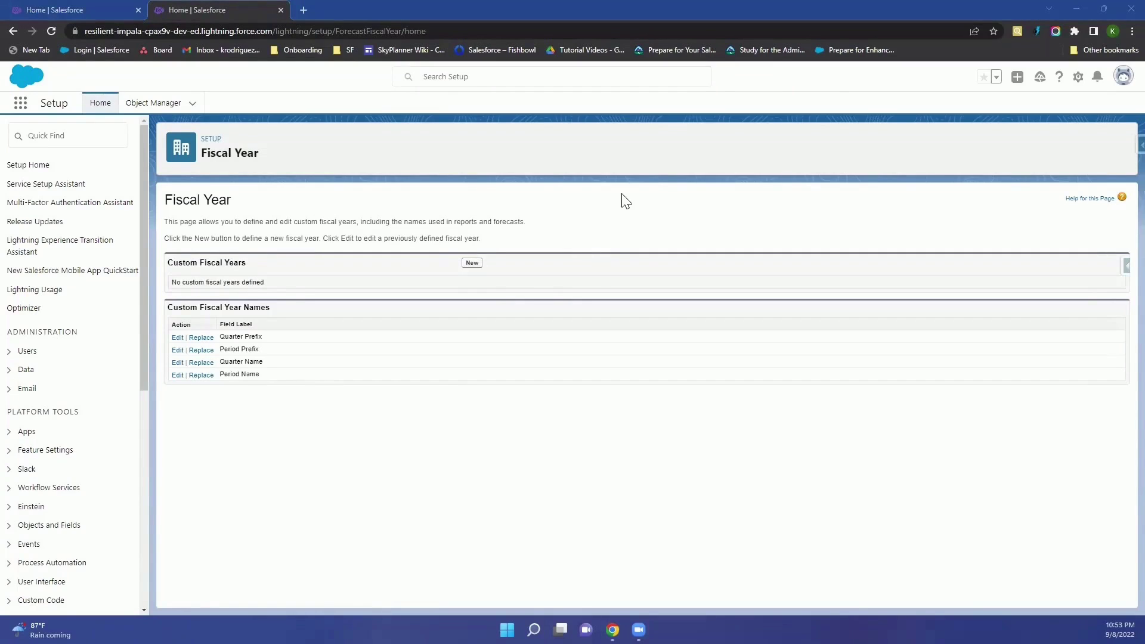
Step: Create a new custom fiscal year and pick the 4-5-4 quarterly structure template
left_click(471, 264)
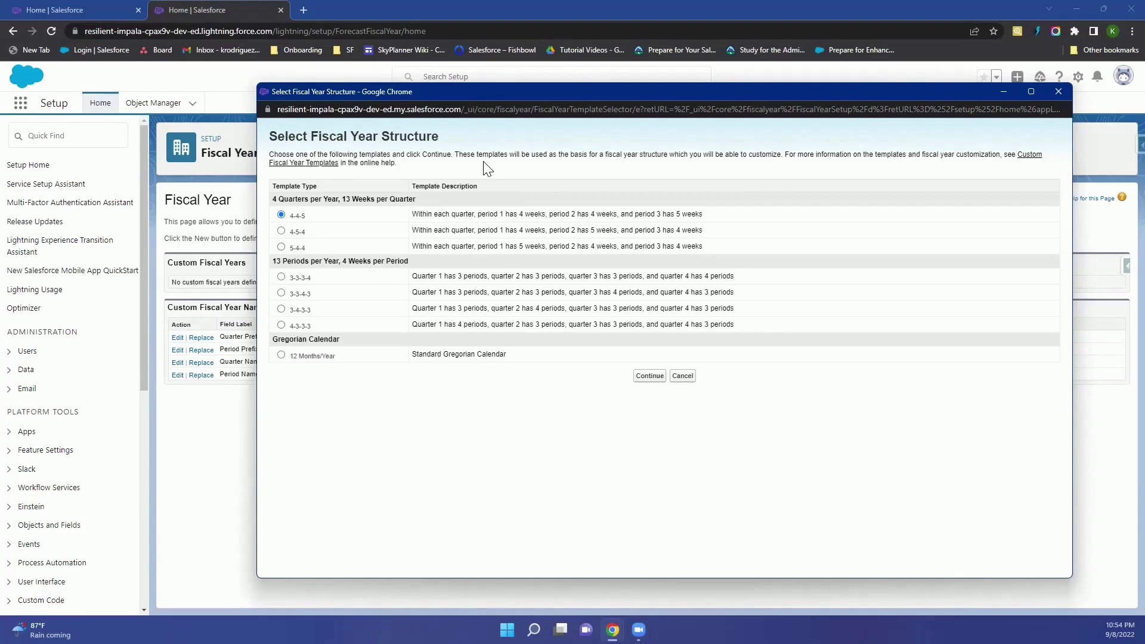
left_click(280, 231)
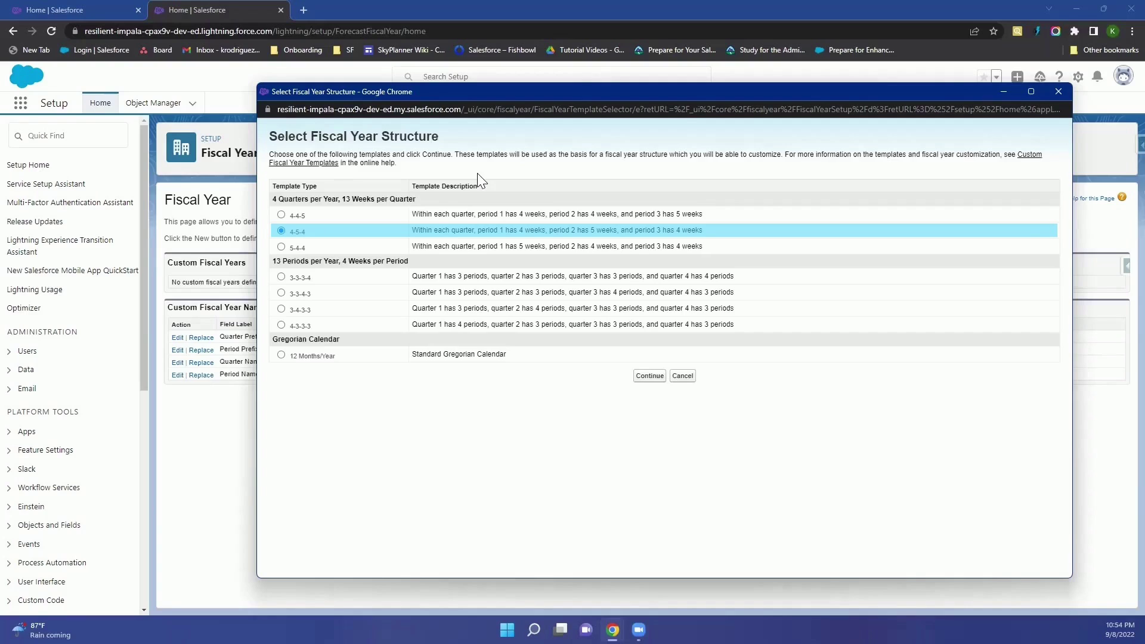
Step: Start fiscal year 2023 on 9/1/2022 with weeks beginning Monday, and expand Advanced Customization
left_click(653, 378)
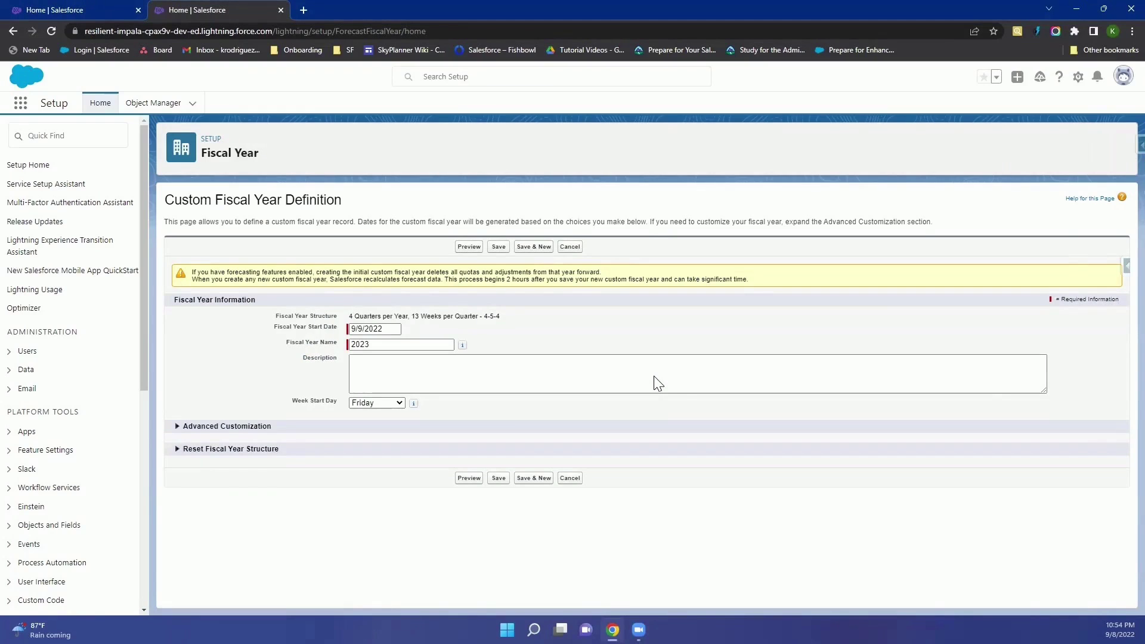
left_click(389, 329)
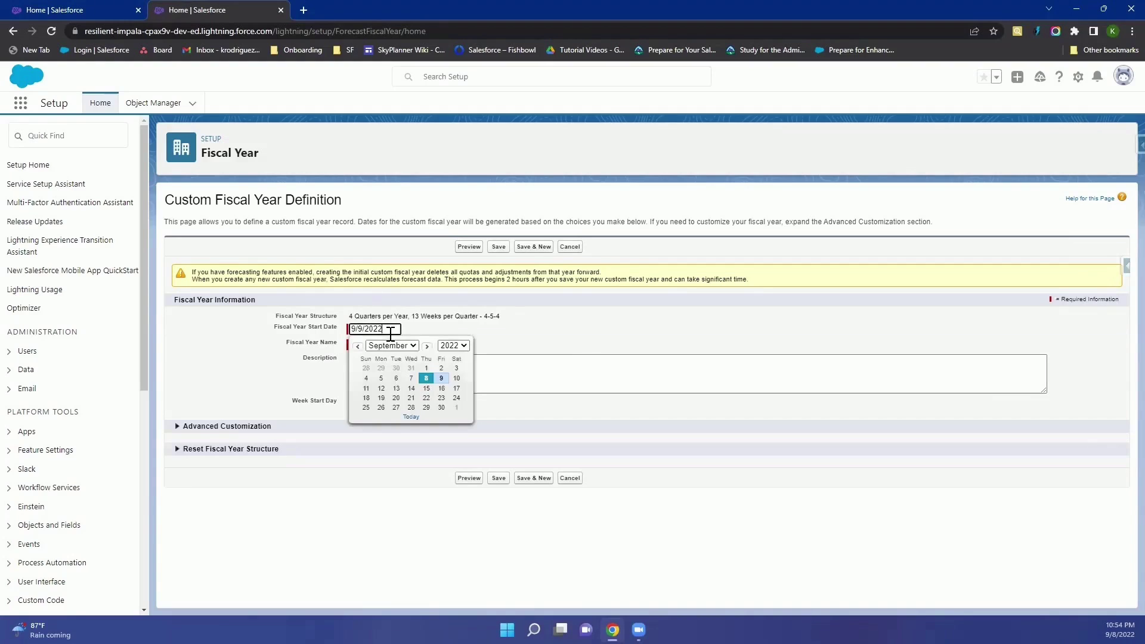
left_click(426, 368)
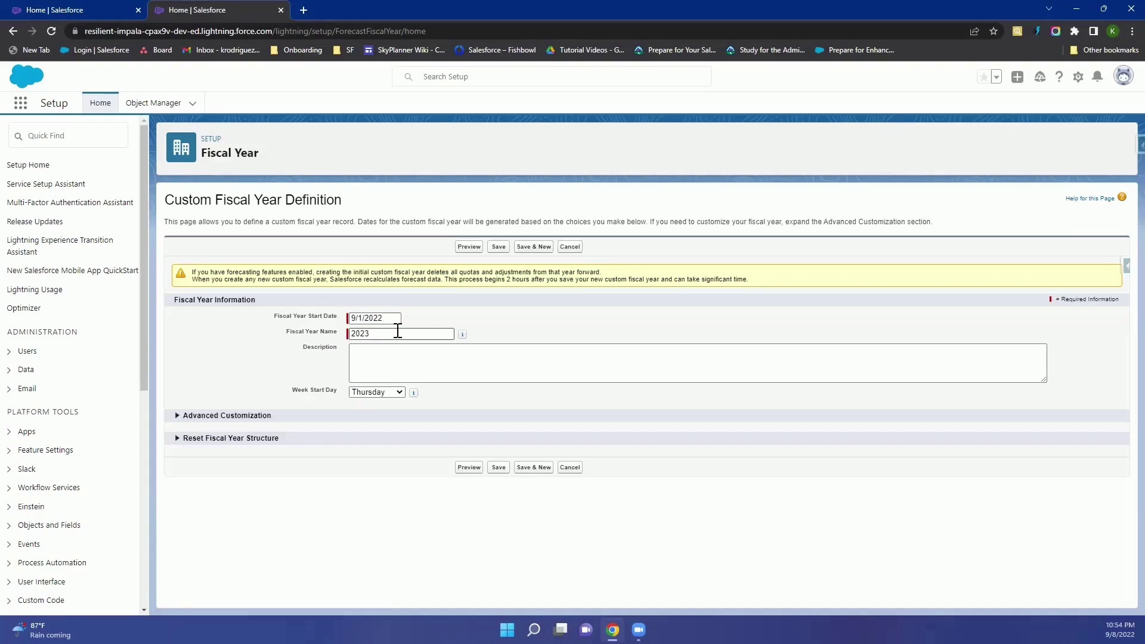
left_click(383, 392)
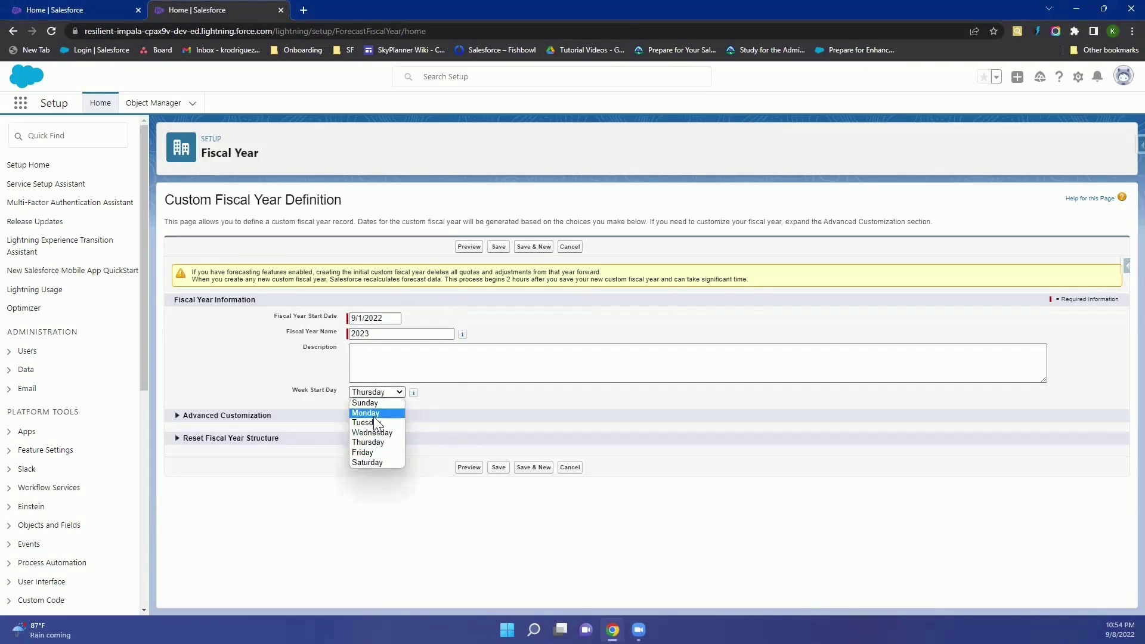
left_click(369, 413)
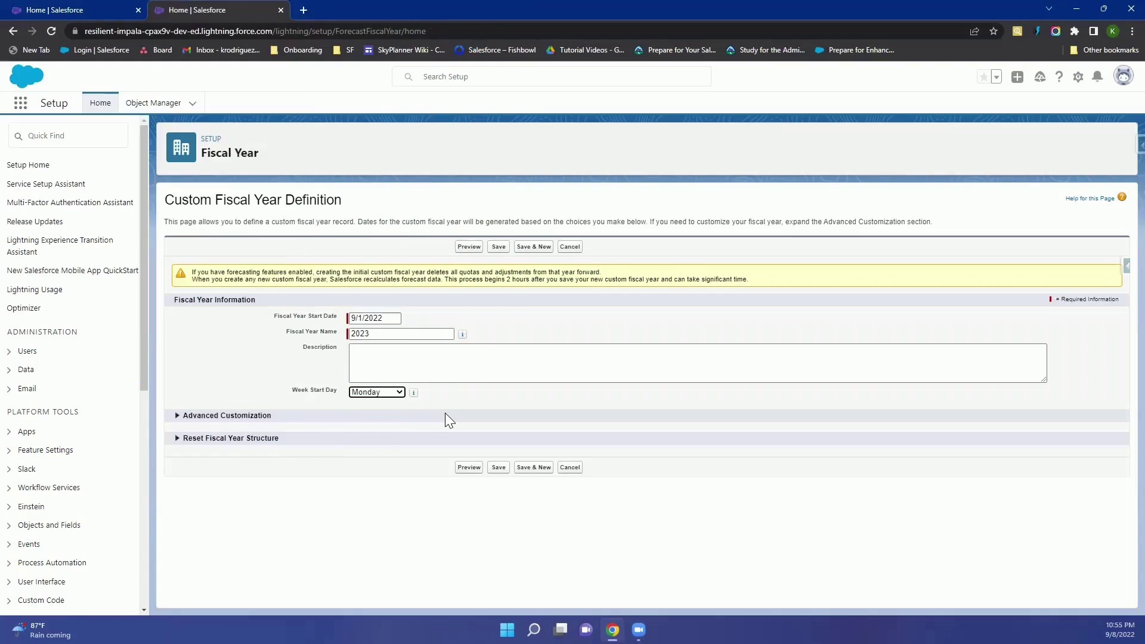
left_click(177, 416)
Step: Name quarters Numbered By Year with the FQ prefix
scroll(554, 473, "down", 4)
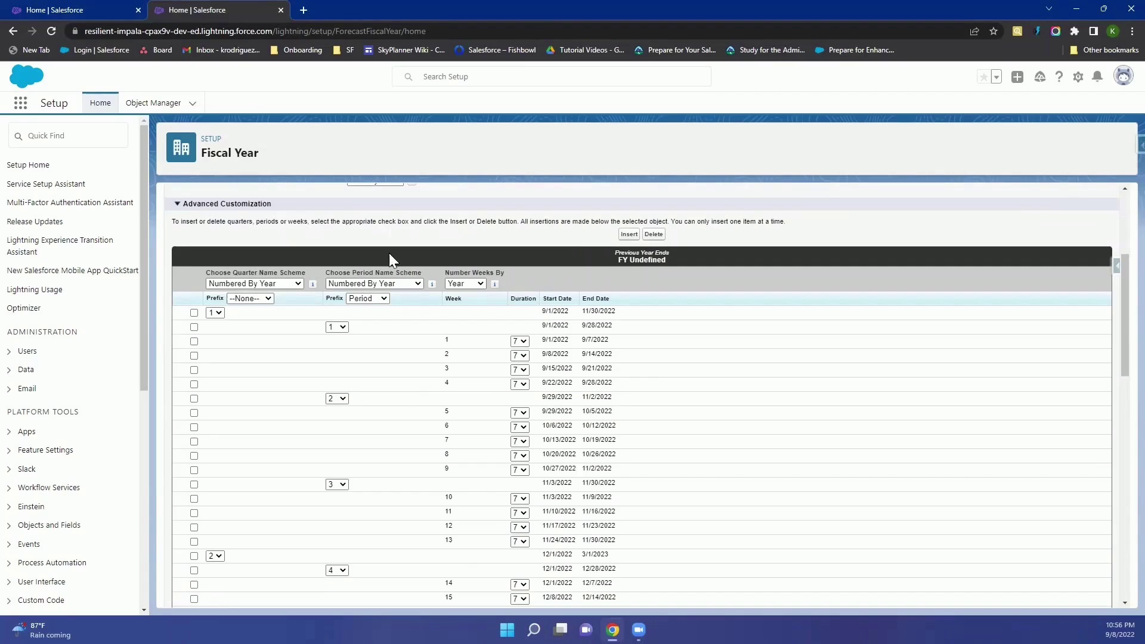
left_click(289, 284)
left_click(273, 288)
left_click(255, 299)
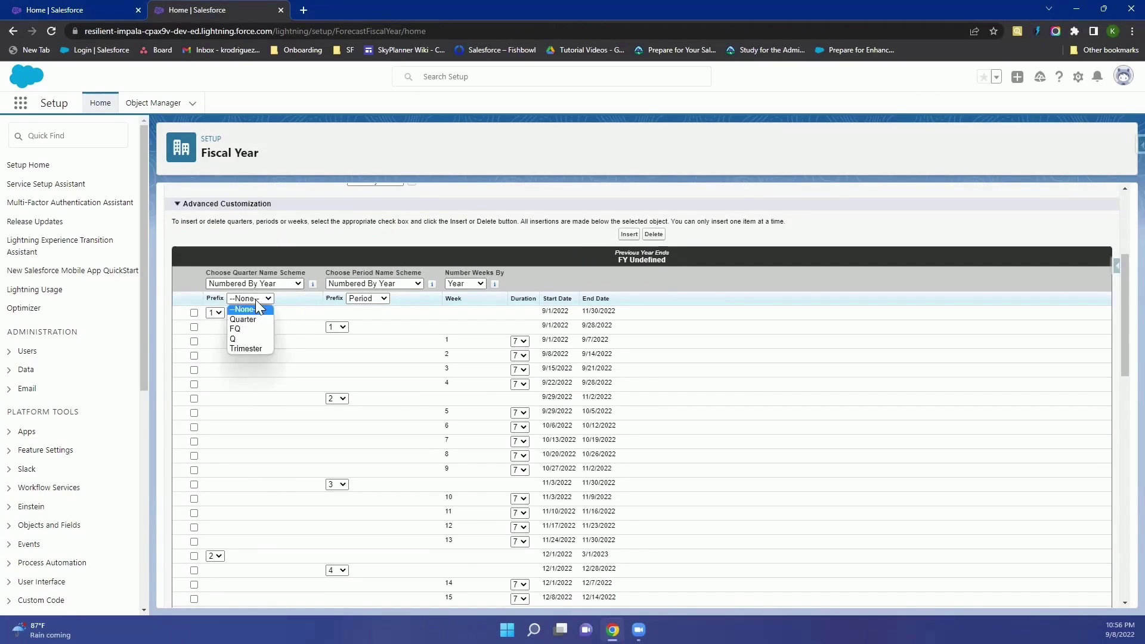
left_click(268, 283)
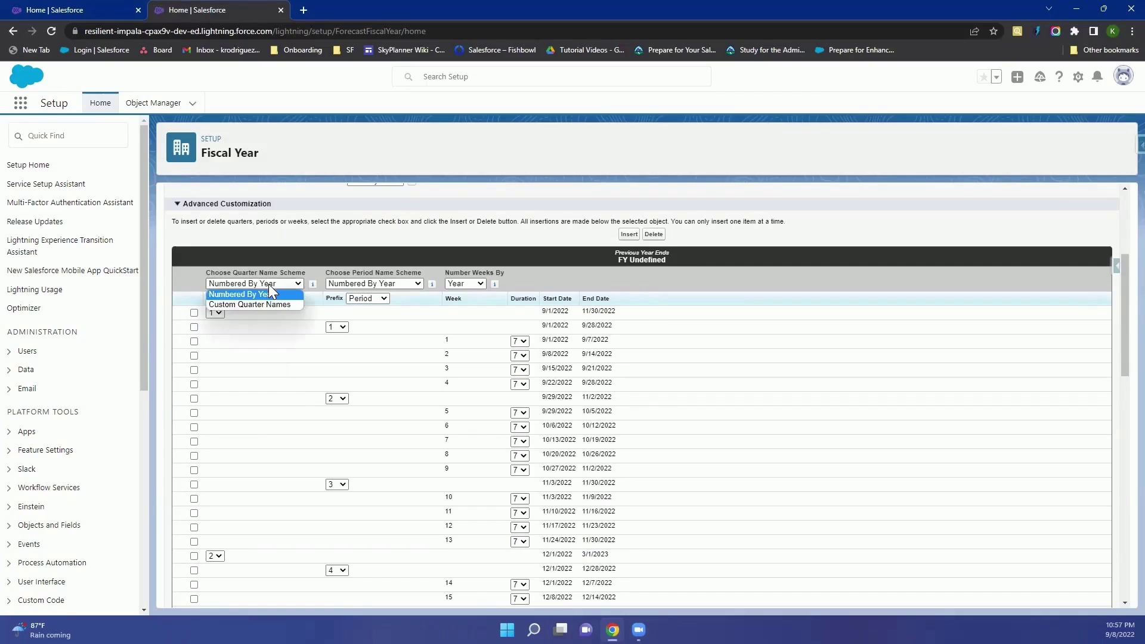
left_click(270, 304)
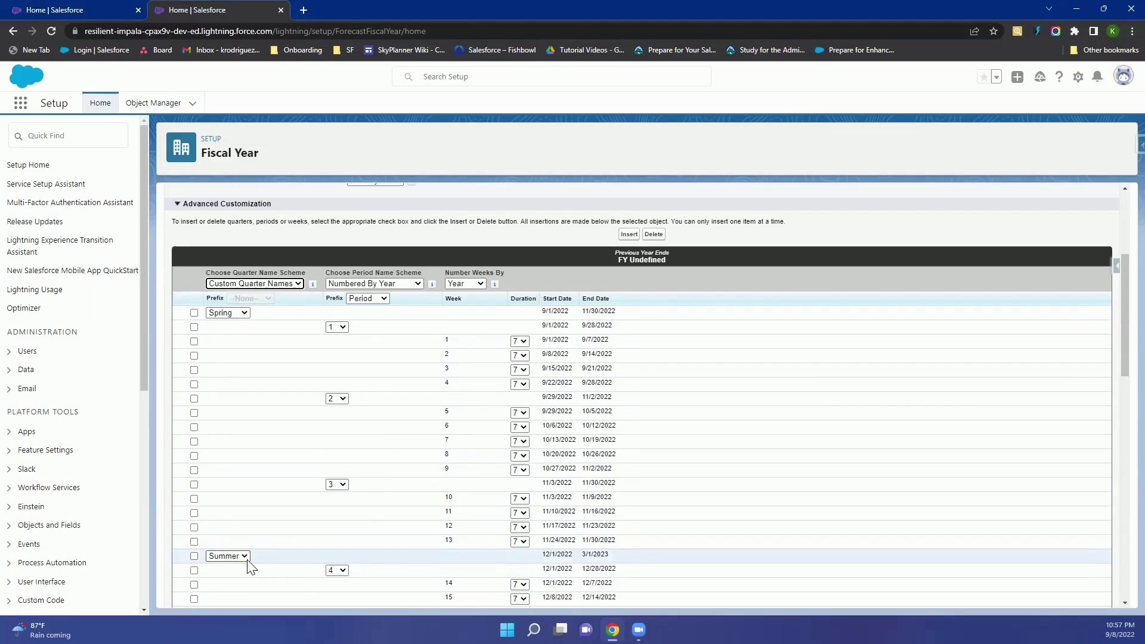
left_click(278, 284)
left_click(276, 293)
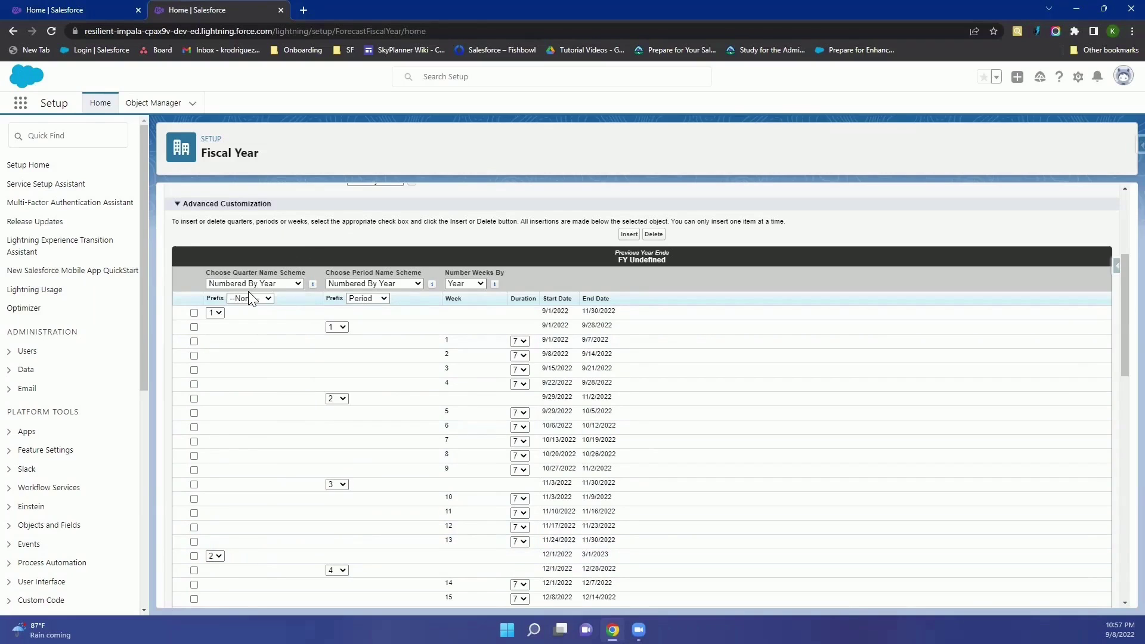
left_click(249, 298)
left_click(247, 329)
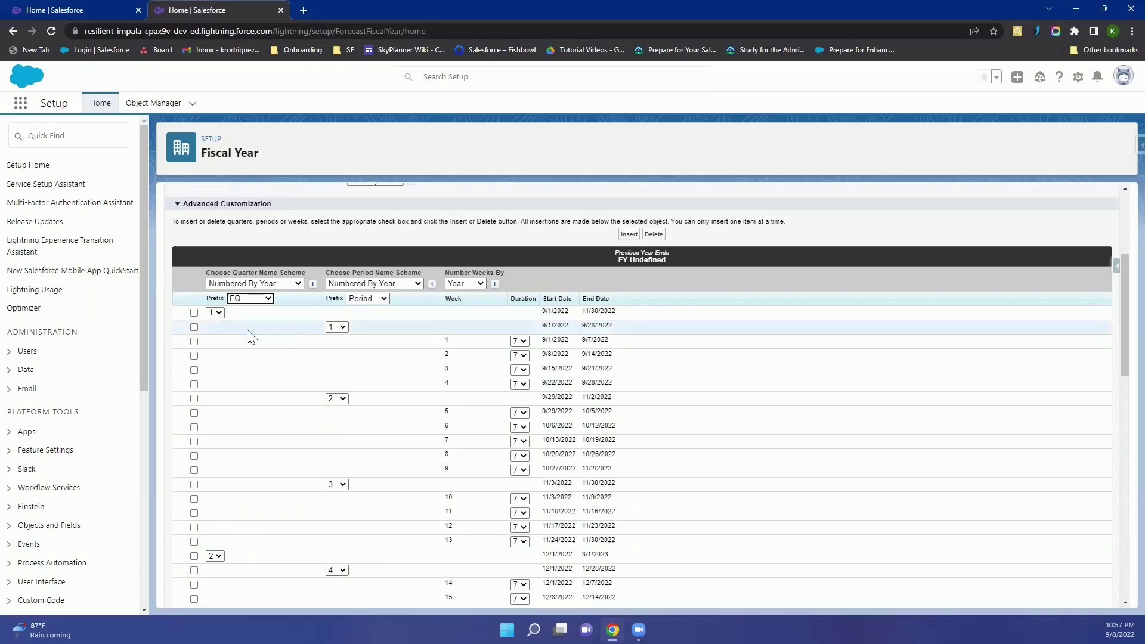
Step: Name periods with Standard Month Names and number weeks by quarter
left_click(407, 284)
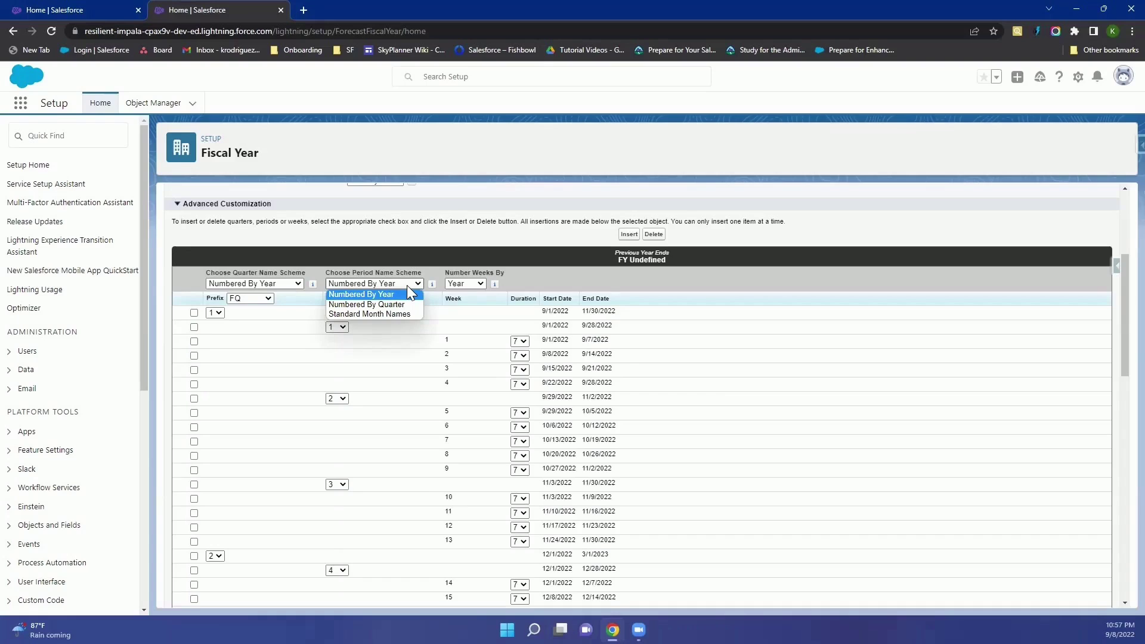
left_click(397, 314)
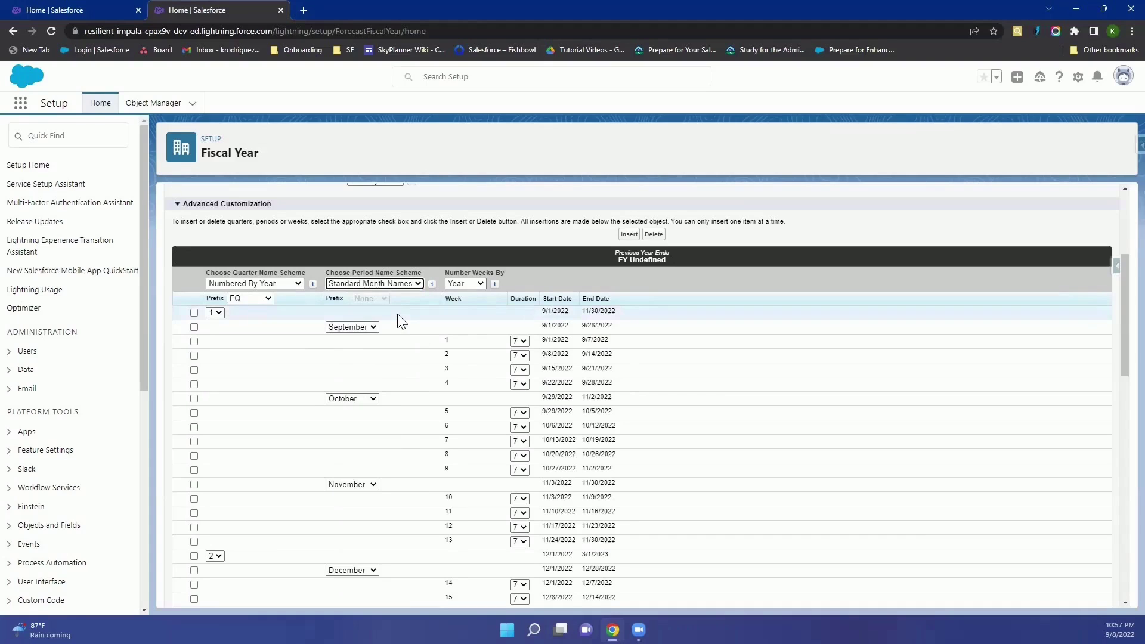
left_click(480, 285)
left_click(468, 305)
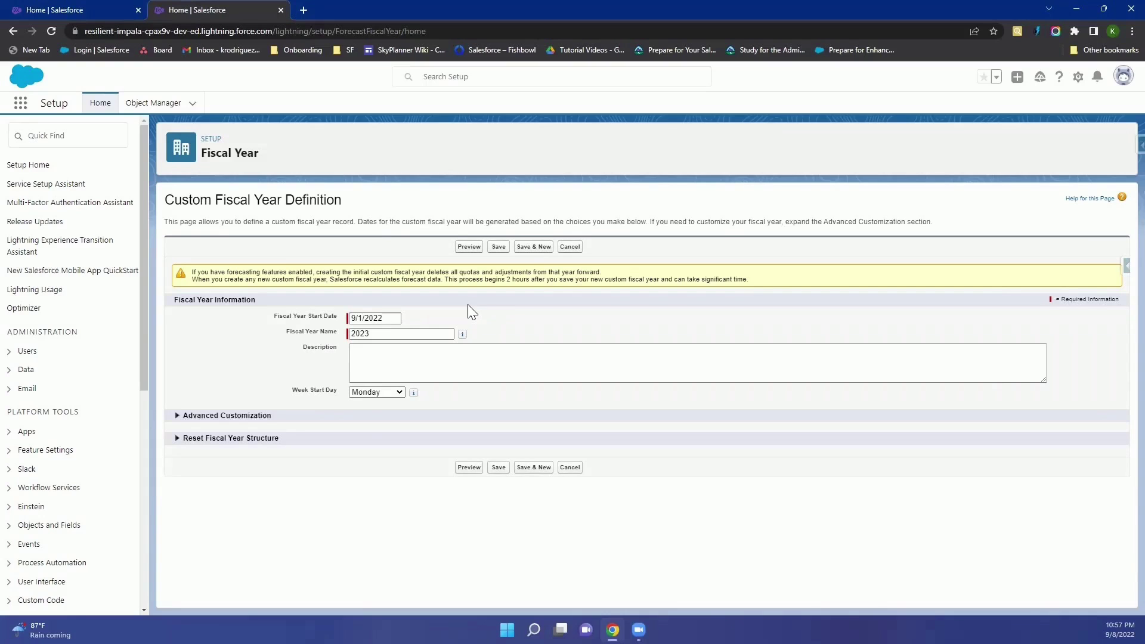
Step: Review the quarter, period and week table through 8/30/2023, then expand Reset Fiscal Year Structure
left_click(178, 415)
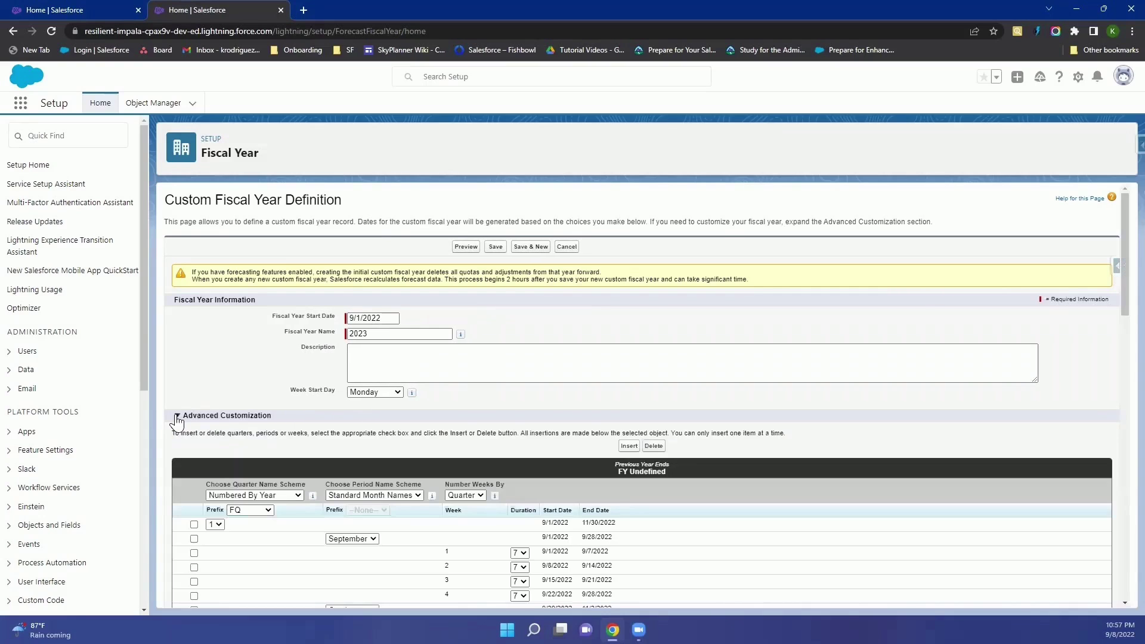
scroll(649, 465, "down", 4)
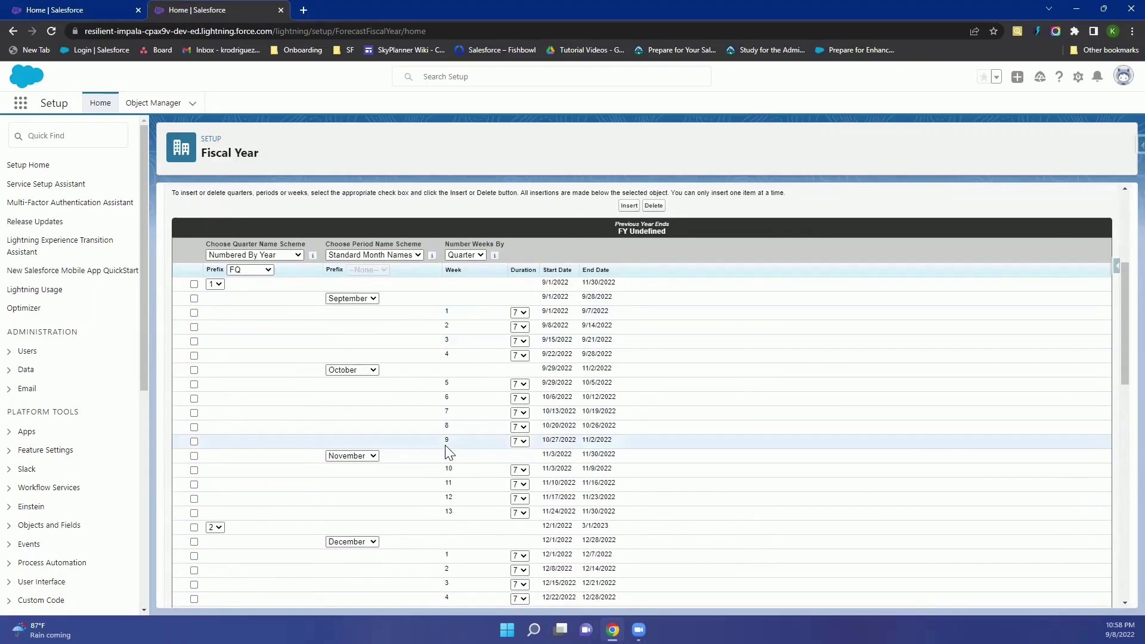
scroll(447, 517, "down", 1)
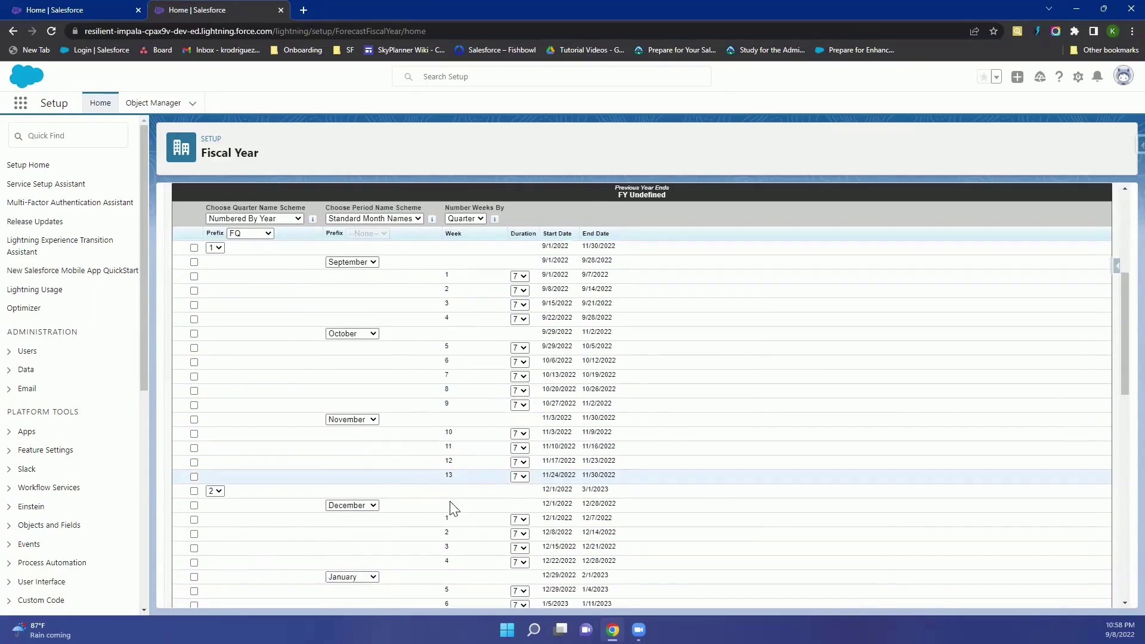
scroll(448, 515, "down", 1)
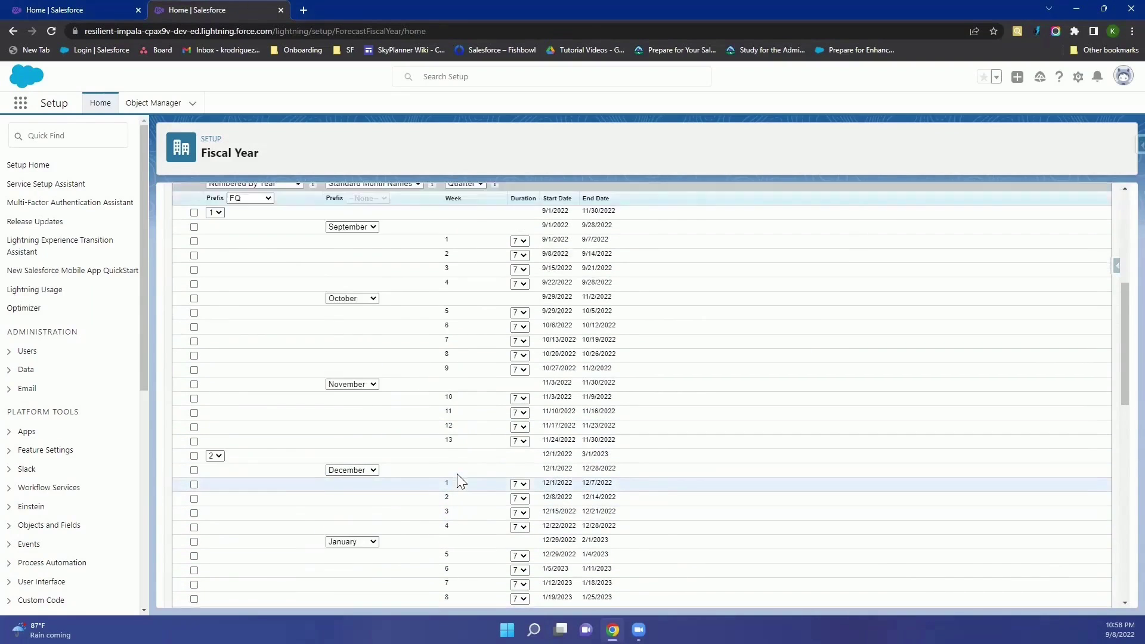
scroll(459, 480, "up", 5)
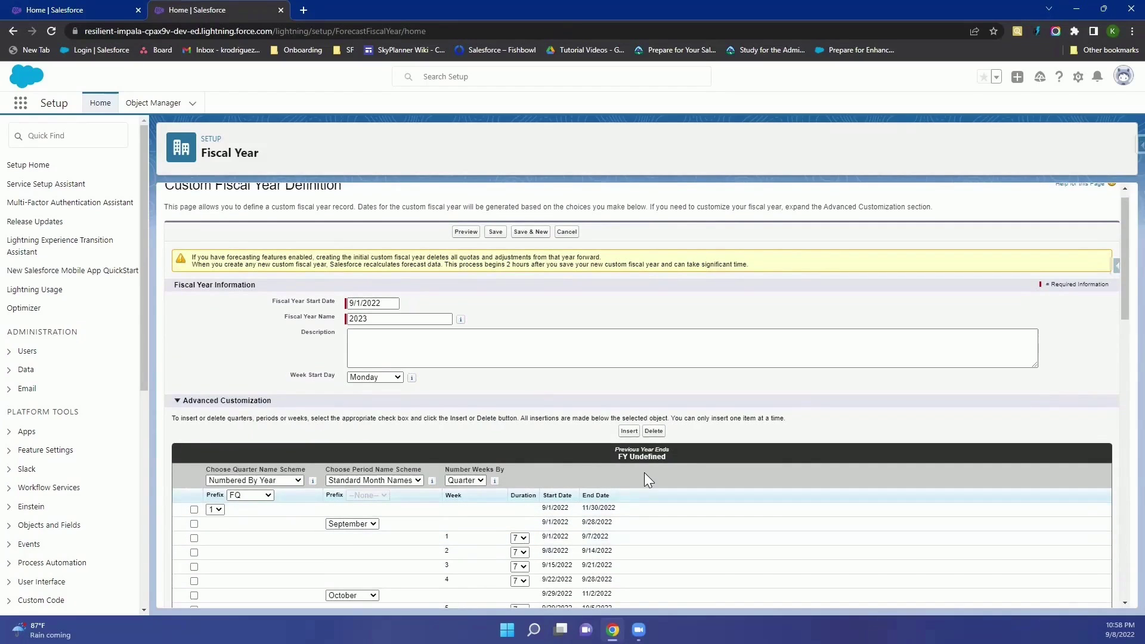
scroll(644, 472, "down", 2)
scroll(644, 473, "down", 1)
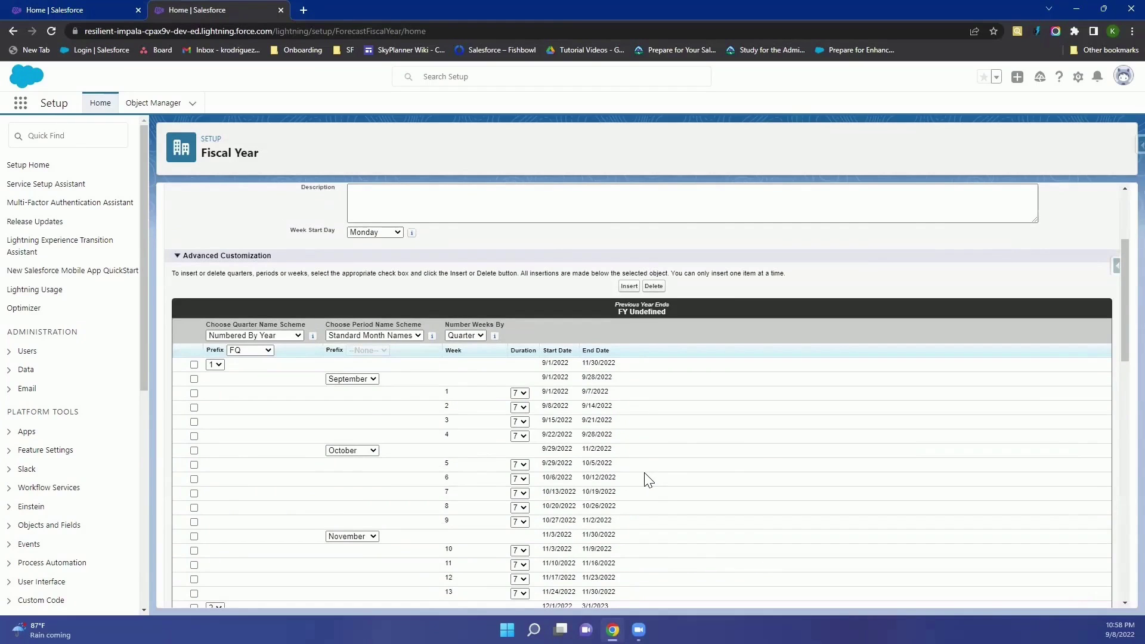
scroll(648, 478, "down", 12)
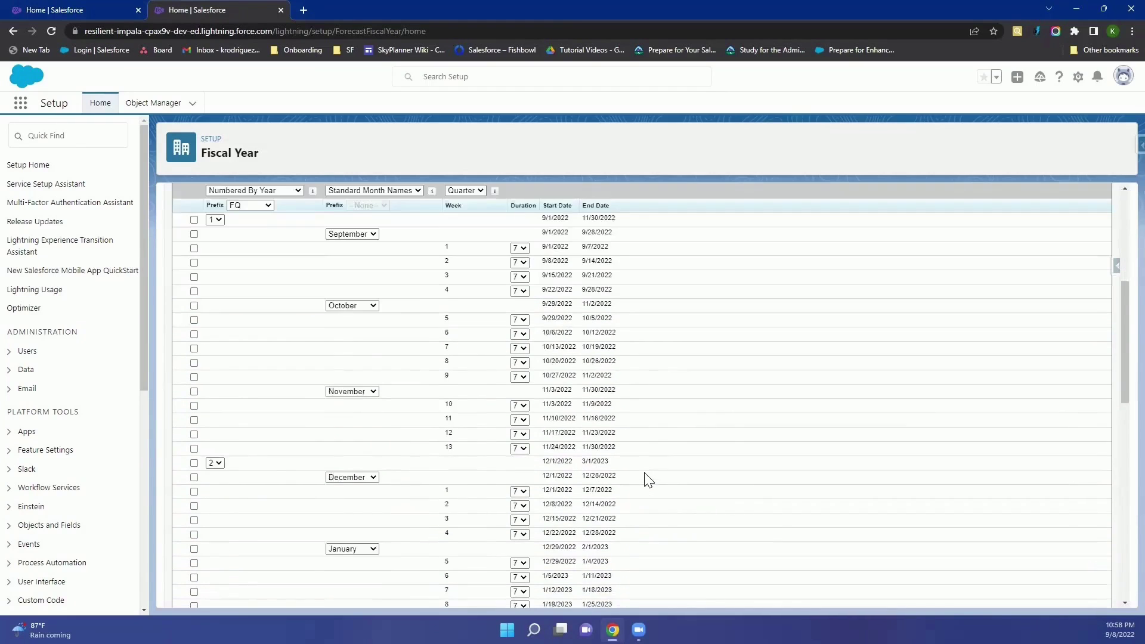
scroll(647, 479, "down", 3)
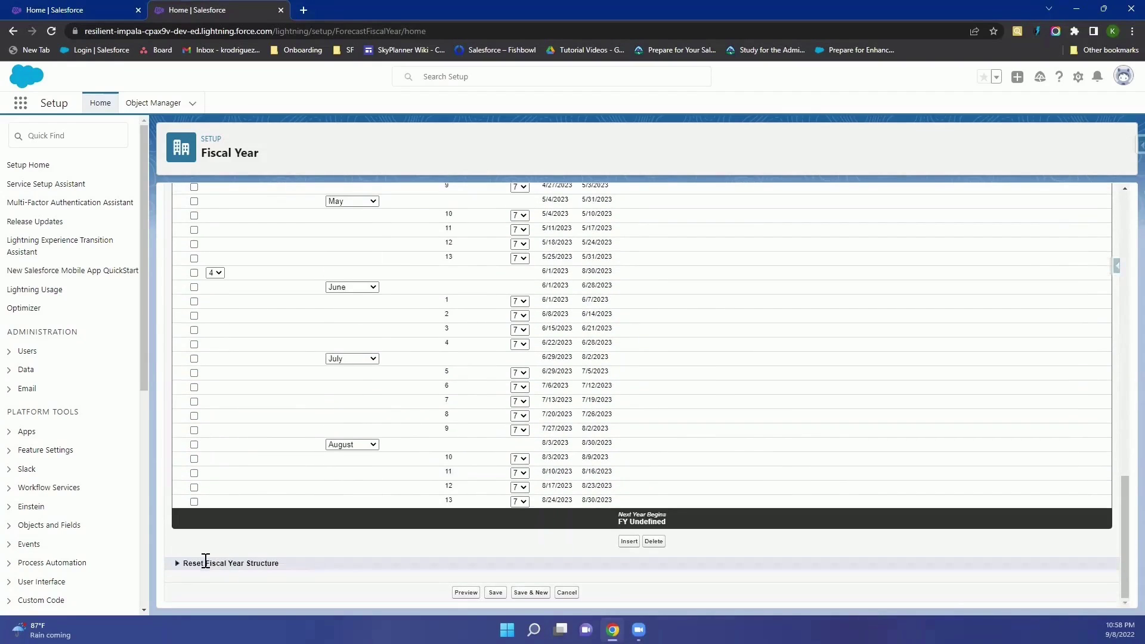
left_click(172, 566)
scroll(400, 529, "down", 1)
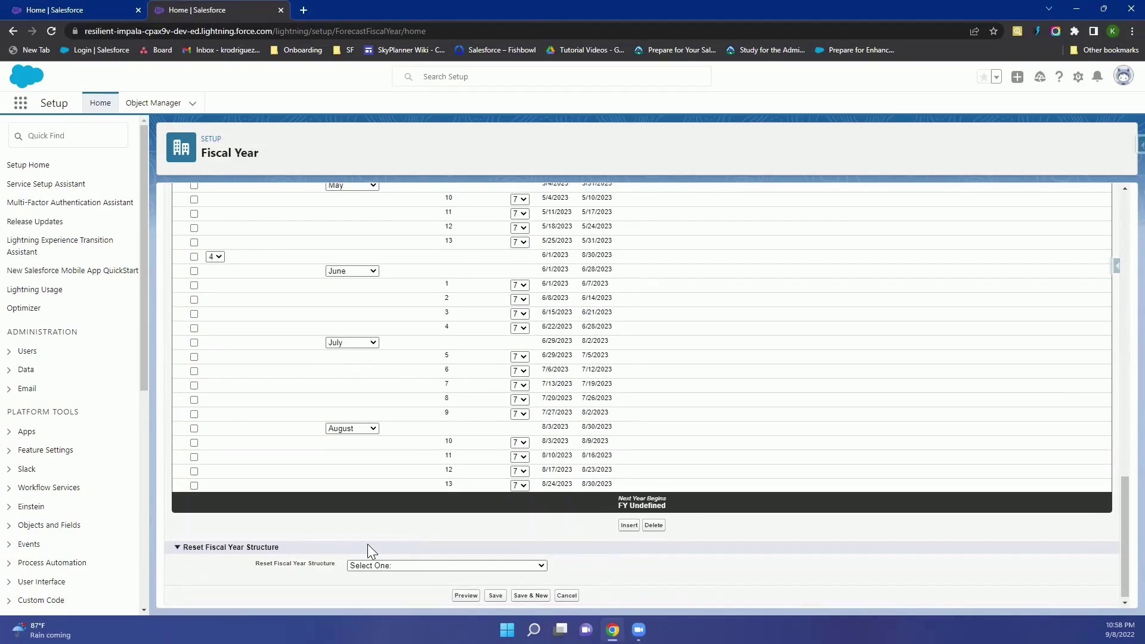
Step: Leave Reset Fiscal Year Structure at Select One: and save fiscal year 2023
left_click(362, 566)
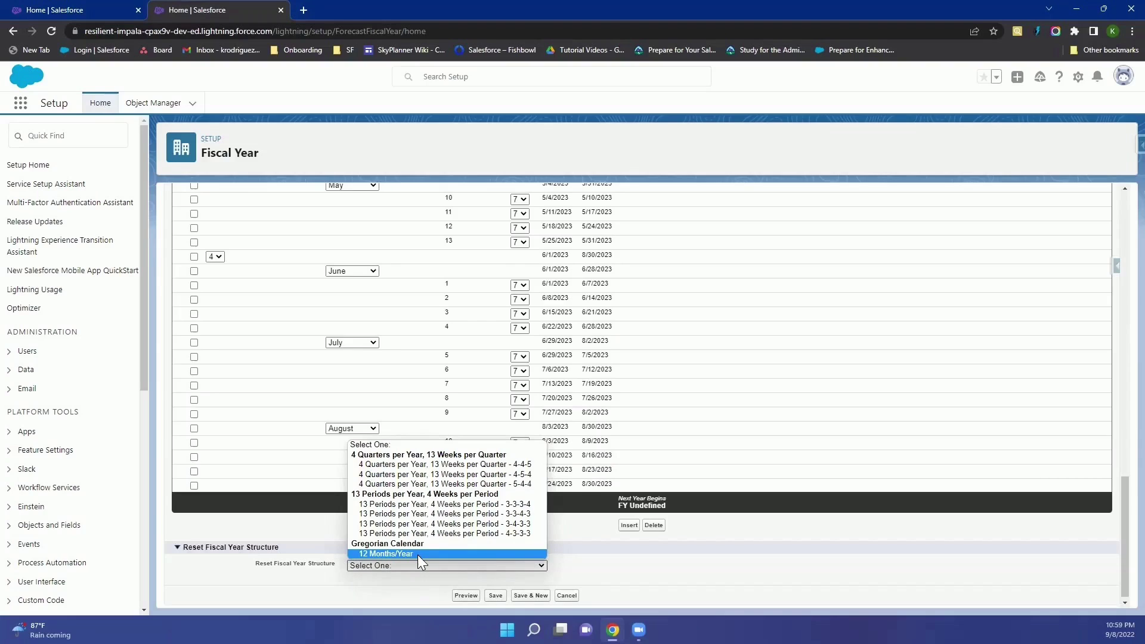
left_click(392, 582)
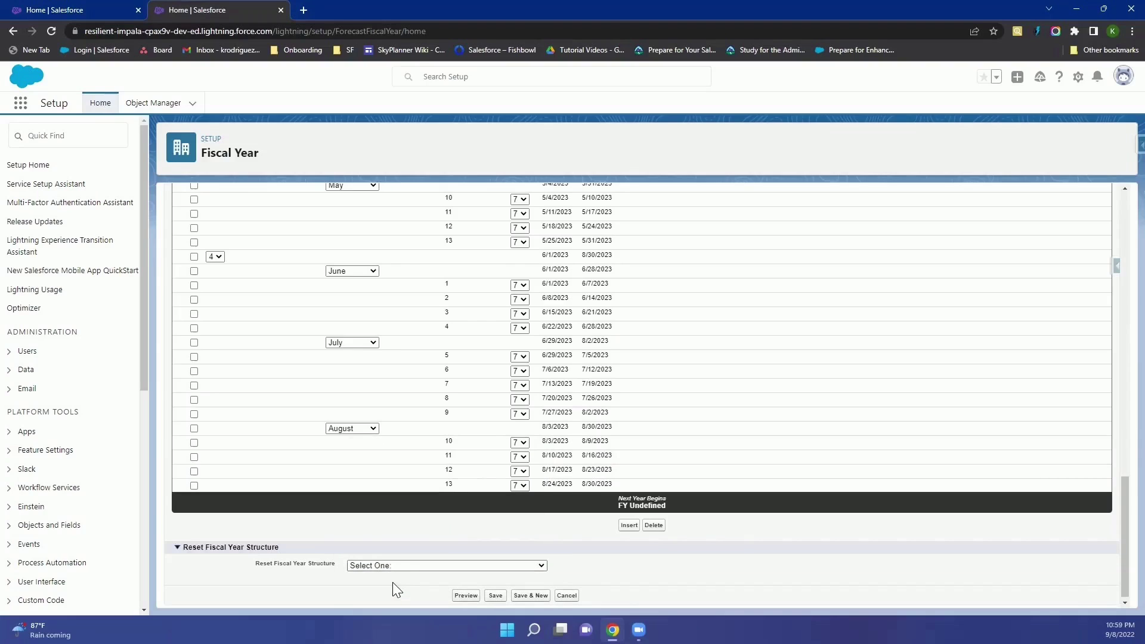
left_click(495, 597)
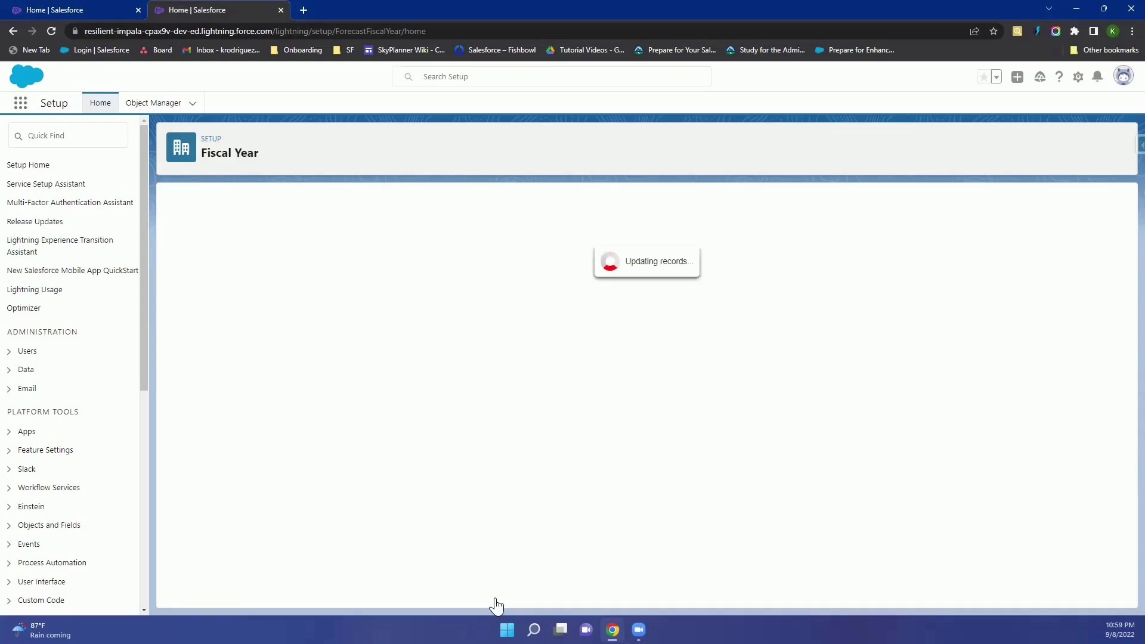